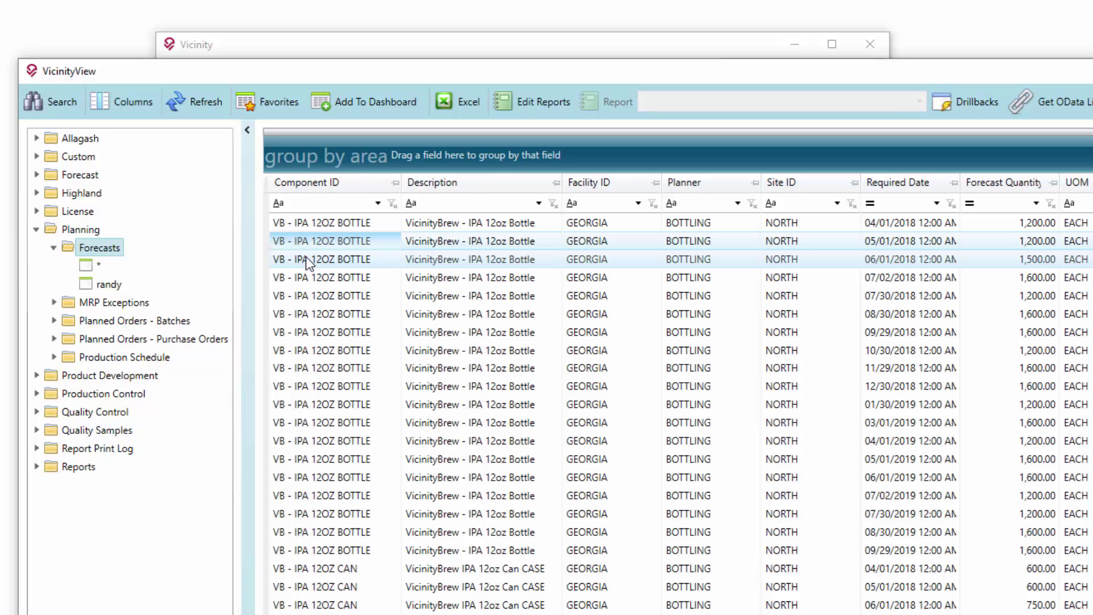
Step: Leave the forecast list and download the forecast import template as forecast1.xlsx into the Holdit folder
{"action": "left_click", "coordinate": [308, 225]}
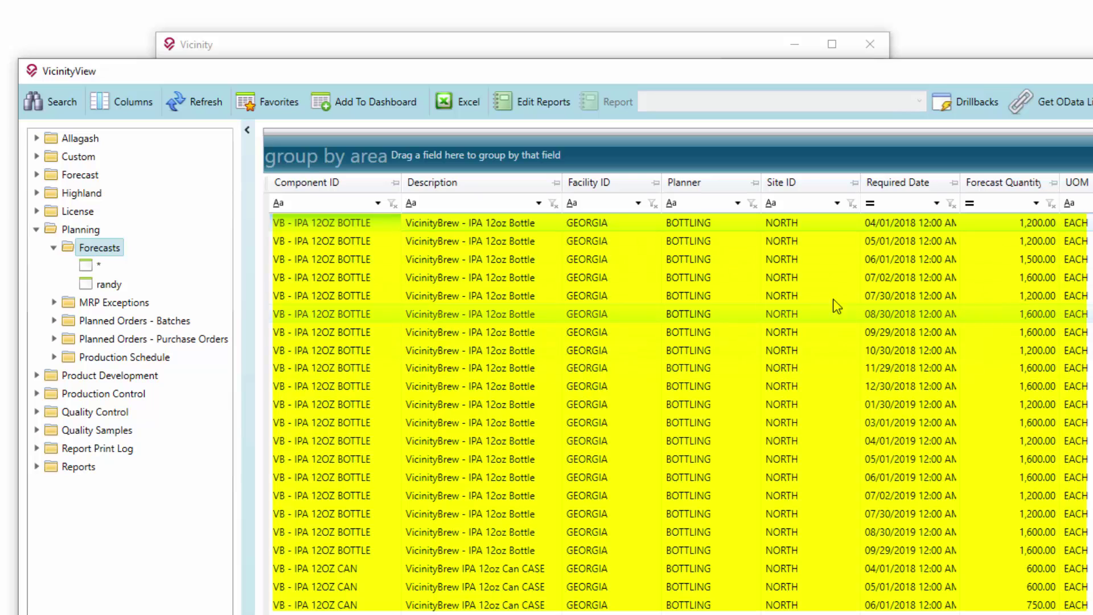
{"action": "key", "text": "alt+F4"}
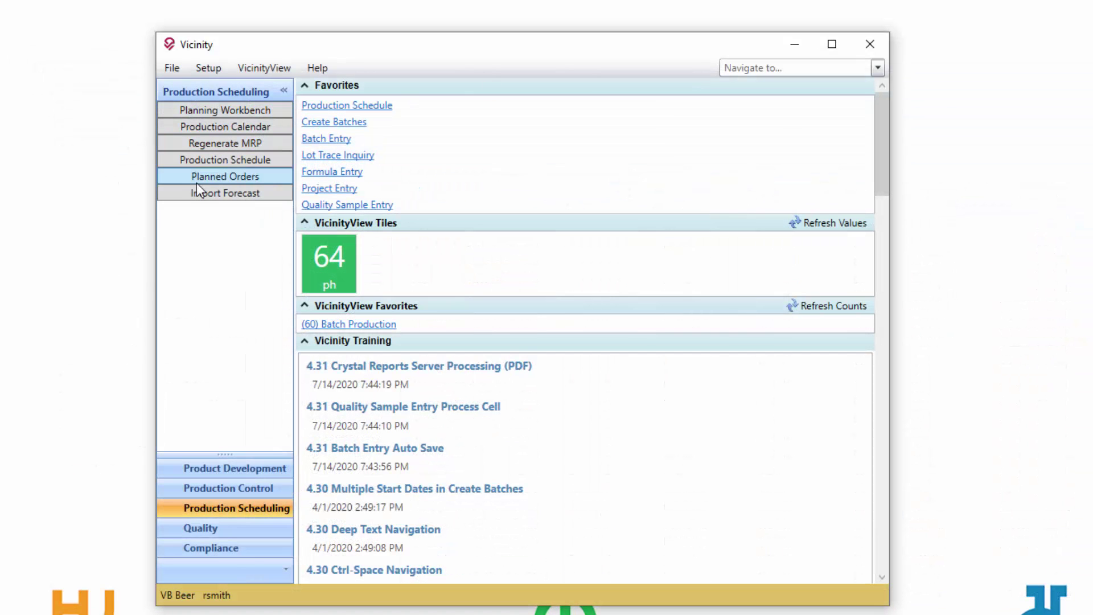
{"action": "left_click", "coordinate": [231, 196]}
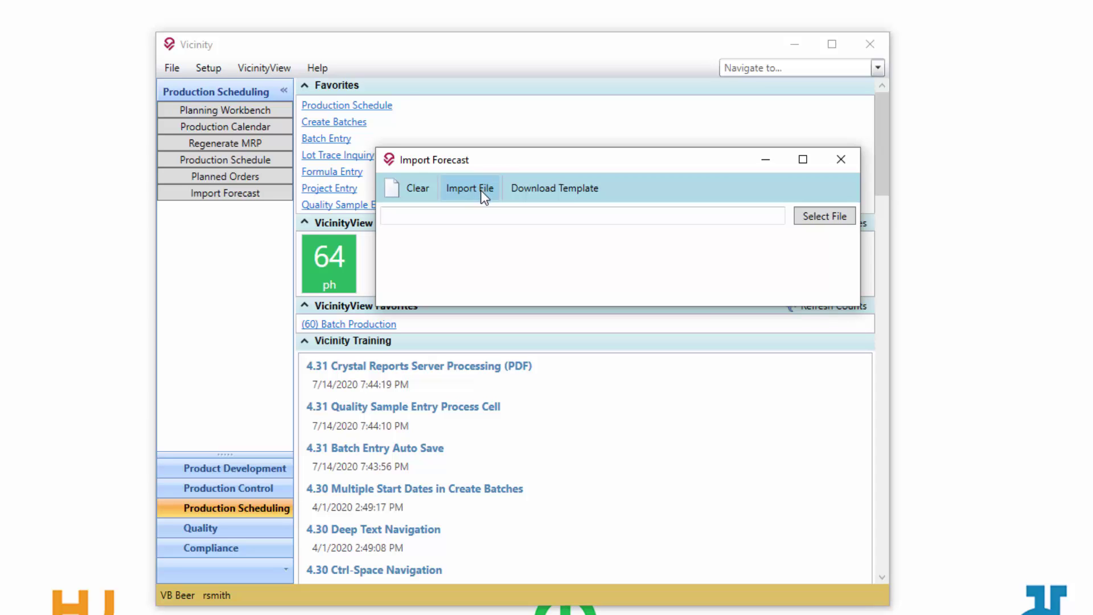
{"action": "left_click", "coordinate": [569, 189]}
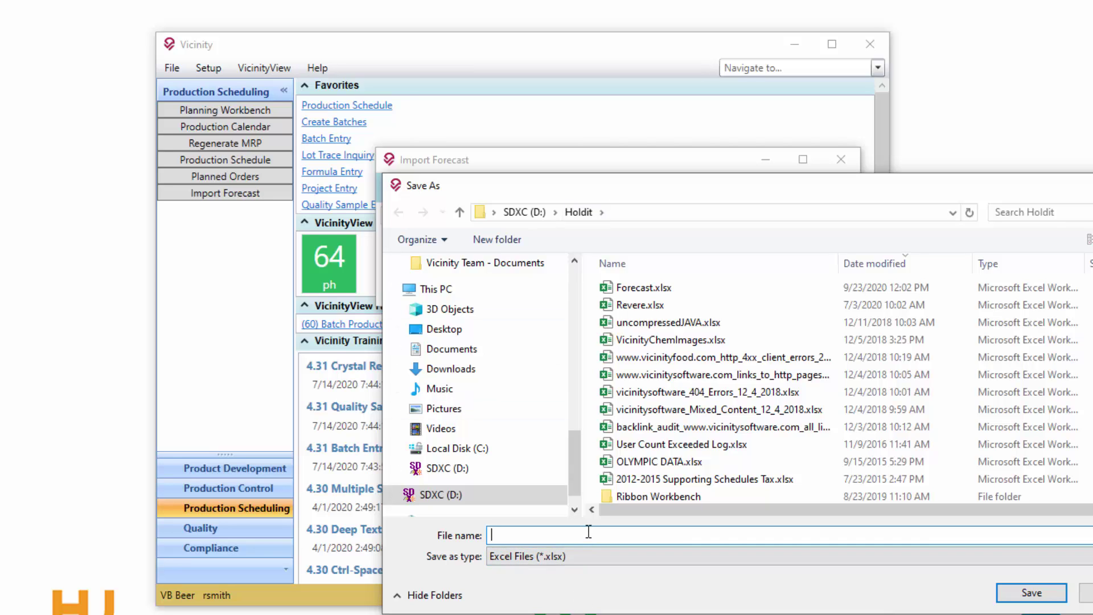
{"action": "type", "text": "forecast"}
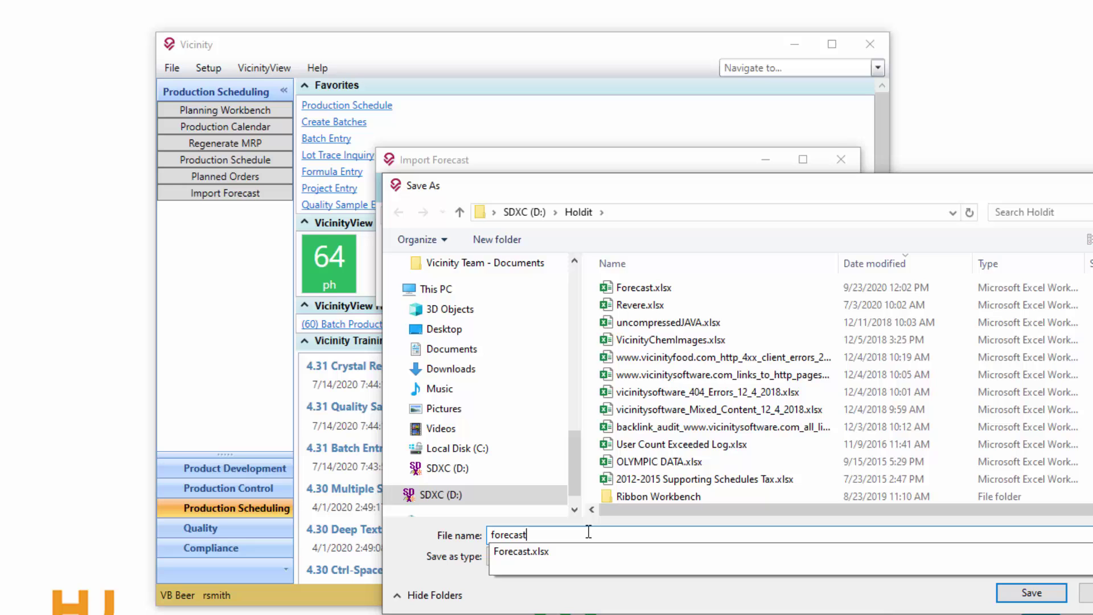
{"action": "key", "text": "Return"}
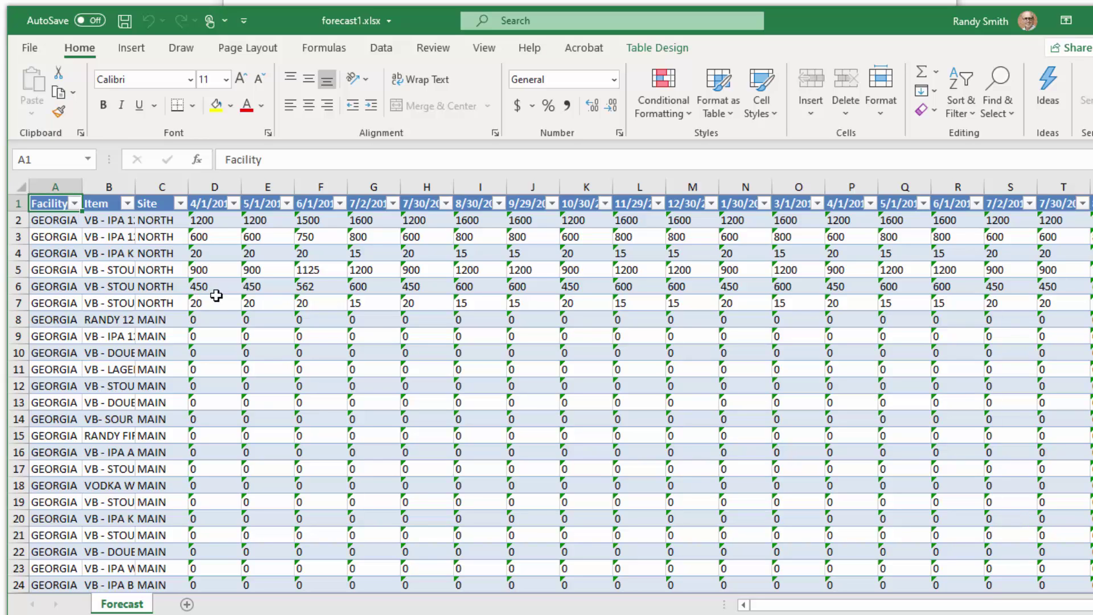
Step: In forecast1.xlsx, set the first NORTH item's forecast to 1500 for 4/1/2018 and 1600 for 5/1/2018, save, and switch back to Vicinity
{"action": "left_click", "coordinate": [62, 227]}
{"action": "left_click", "coordinate": [62, 235]}
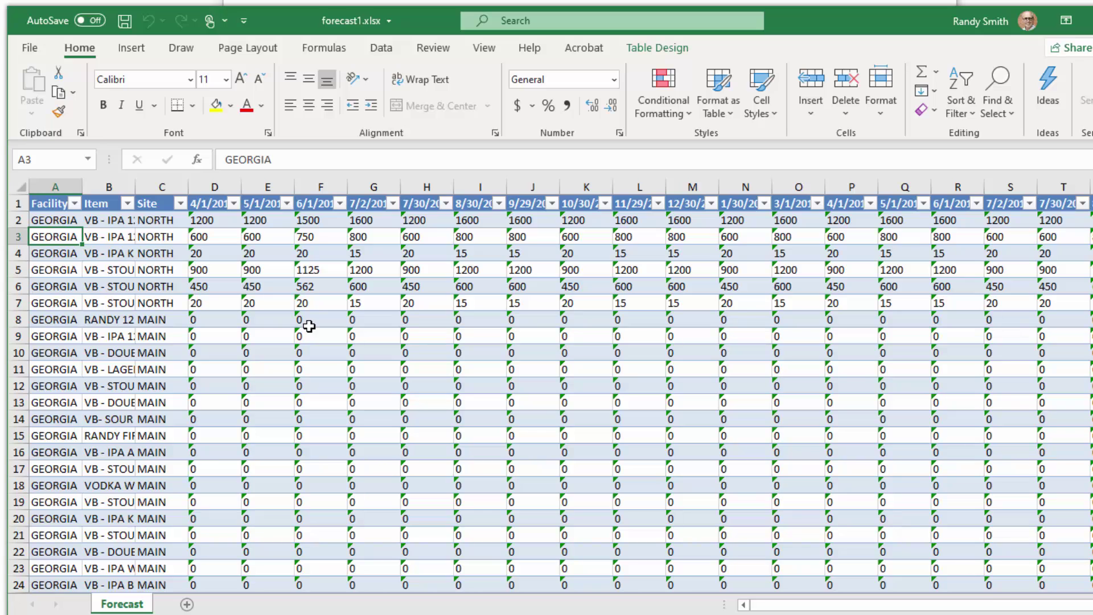
{"action": "left_click", "coordinate": [214, 224]}
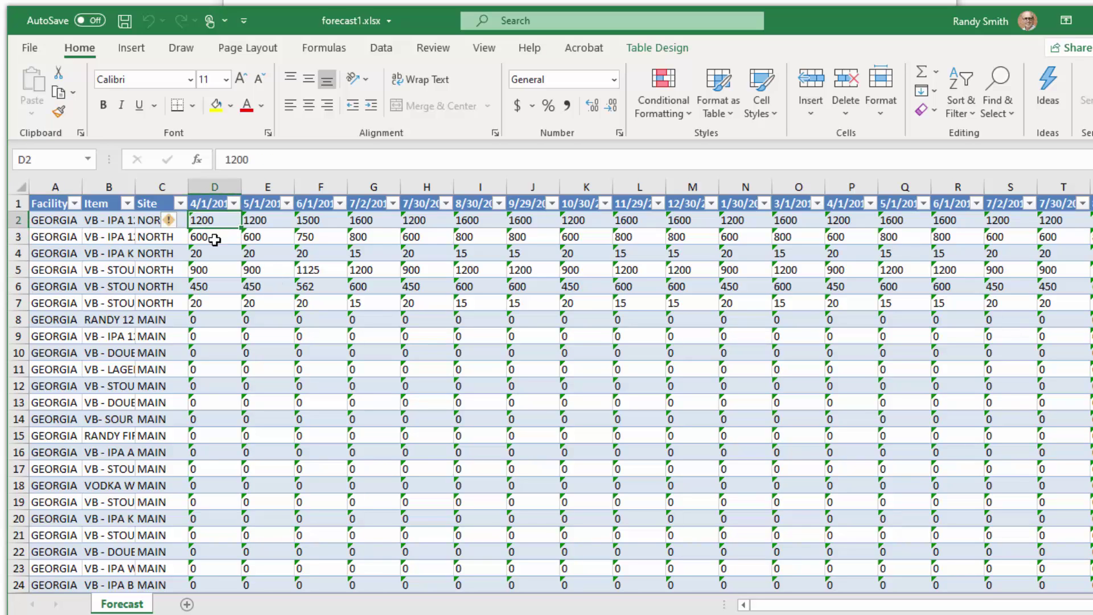
{"action": "type", "text": "1500"}
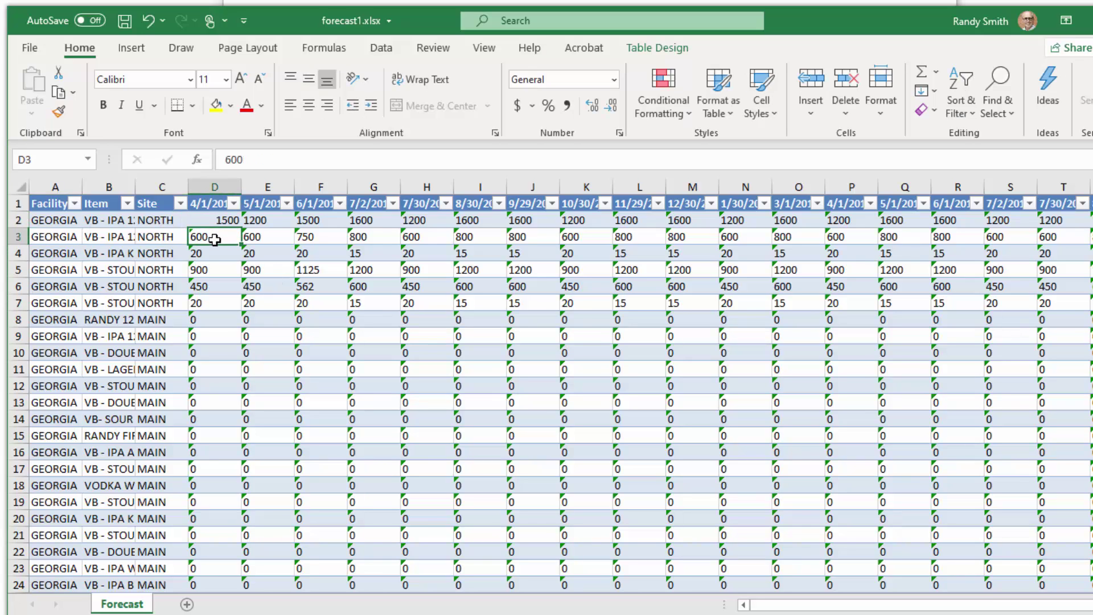
{"action": "key", "text": "Tab"}
{"action": "type", "text": "1600"}
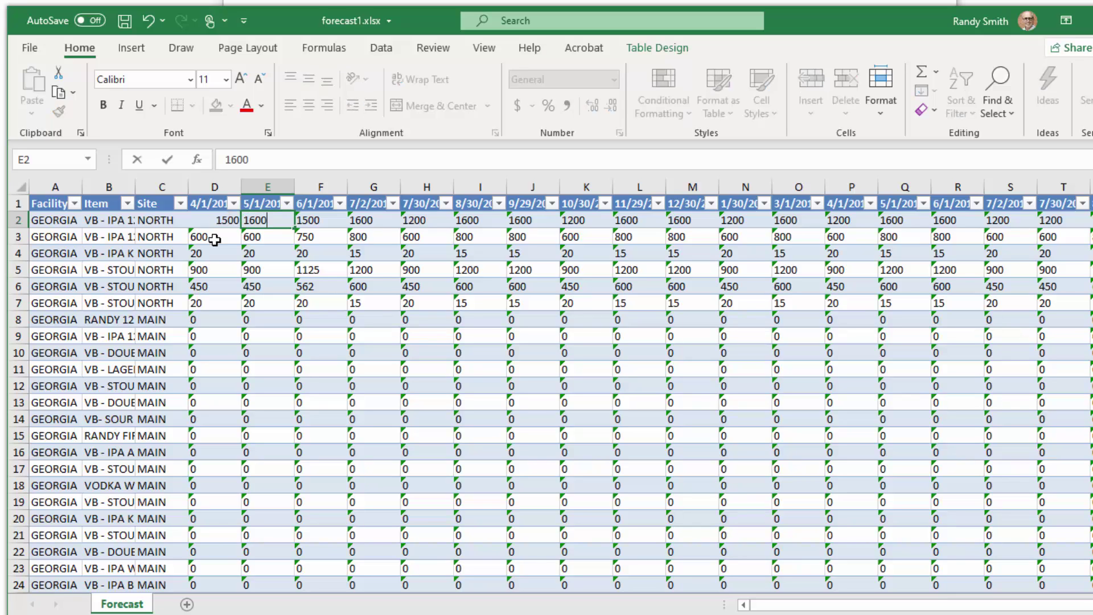
{"action": "key", "text": "ctrl+Return"}
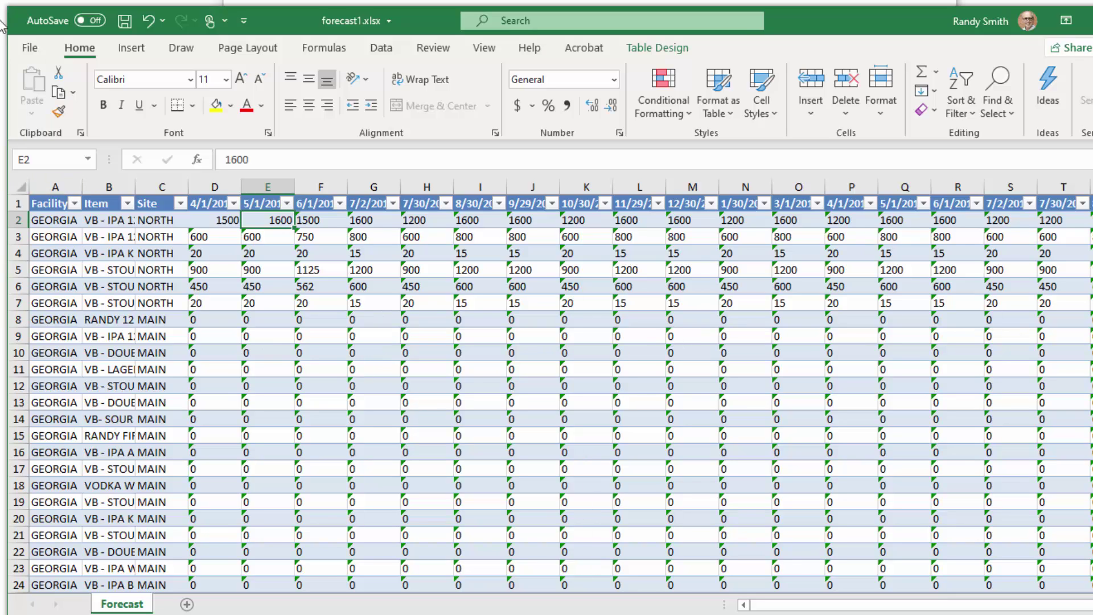
{"action": "left_click", "coordinate": [133, 31]}
{"action": "key", "text": "alt+Tab"}
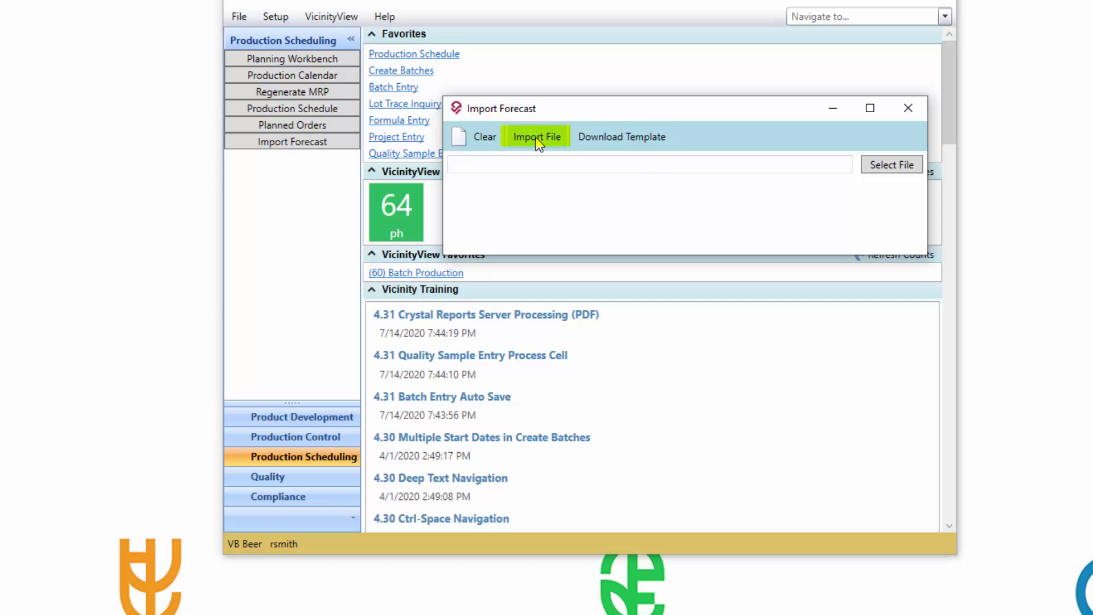
Step: Open the Planning Forecasts list in VicinityView to review the forecast quantities before importing
{"action": "left_click", "coordinate": [330, 16]}
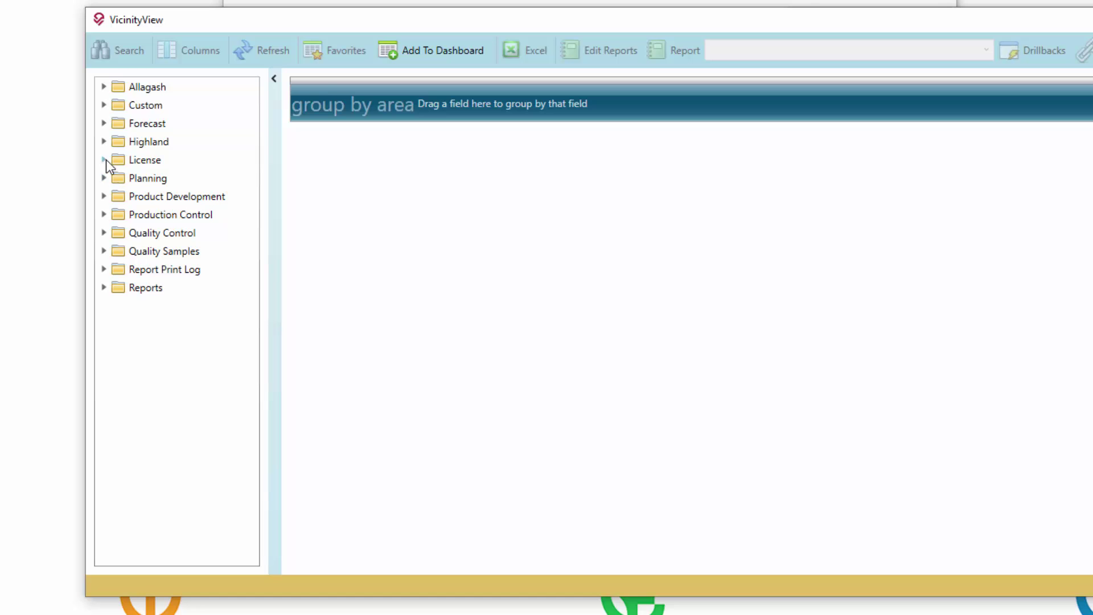
{"action": "left_click", "coordinate": [104, 160]}
{"action": "left_click", "coordinate": [103, 160]}
{"action": "left_click", "coordinate": [103, 178]}
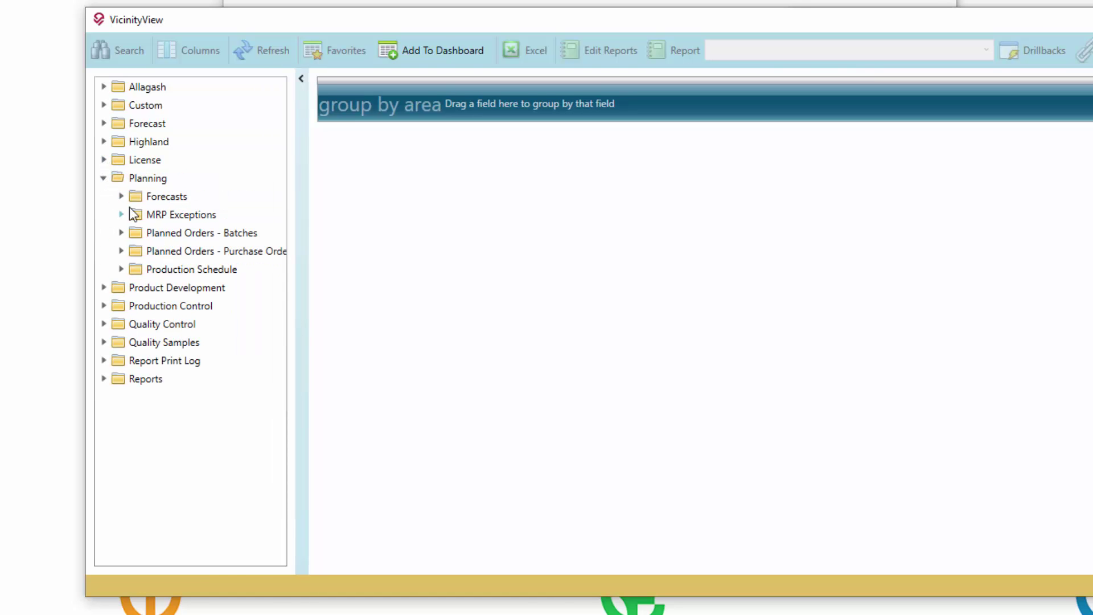
{"action": "left_click", "coordinate": [161, 197]}
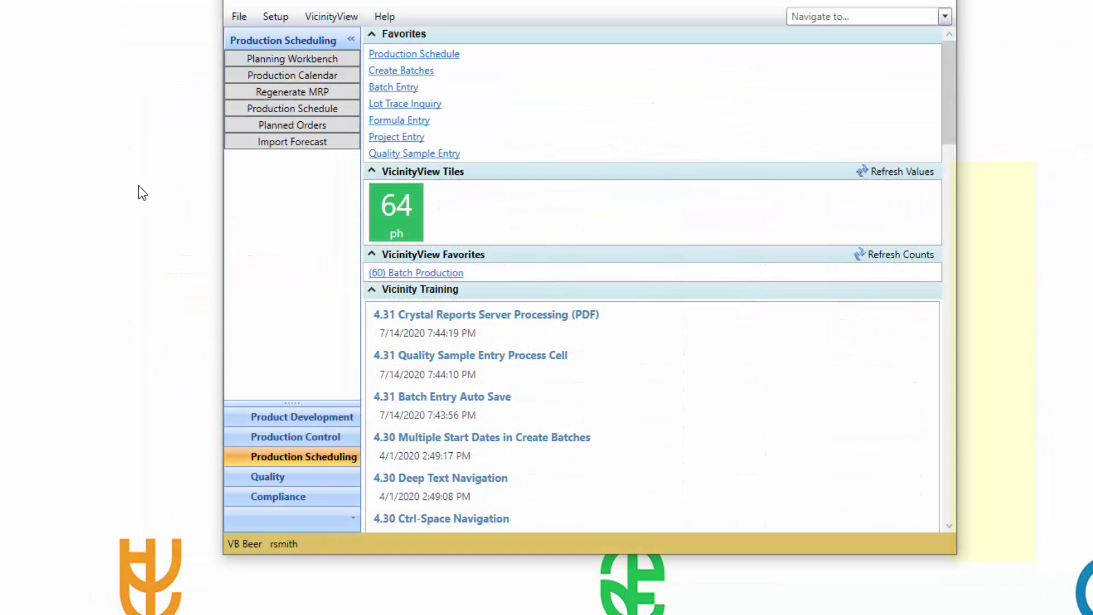
Step: Open the Import Forecast window from Production Scheduling
{"action": "left_click", "coordinate": [292, 144]}
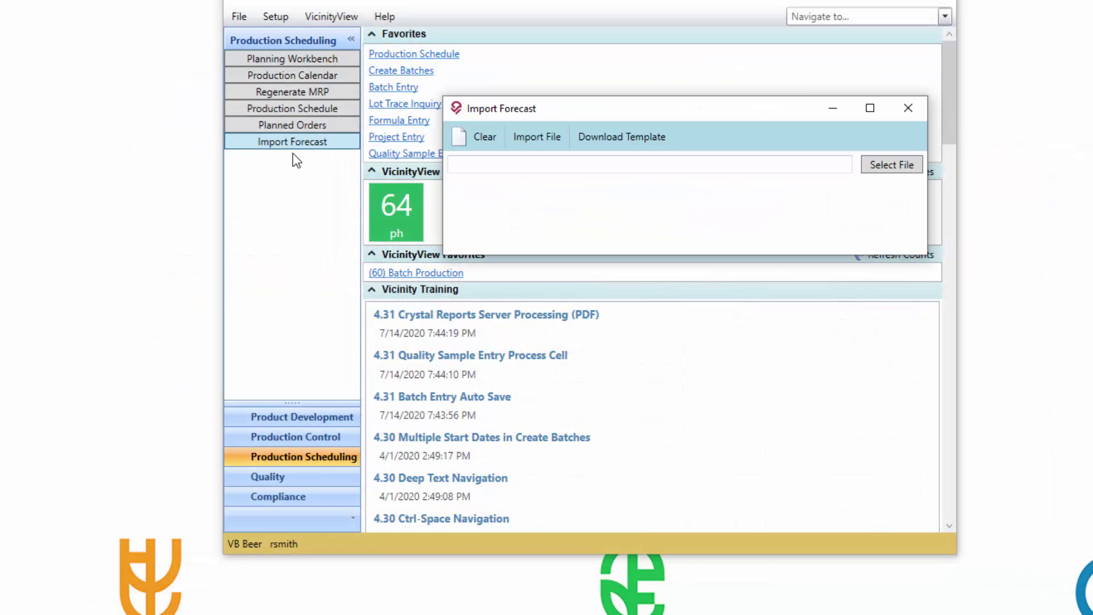
Step: Try to run the forecast import without a file selected, agreeing to overwrite the current forecast
{"action": "left_click", "coordinate": [542, 137]}
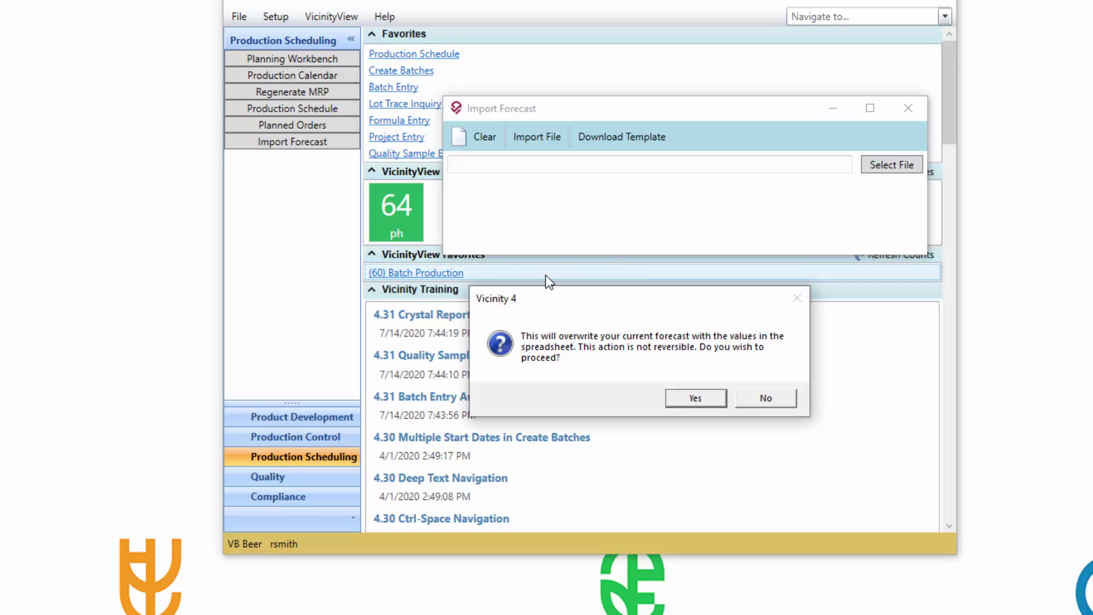
{"action": "left_click", "coordinate": [690, 401]}
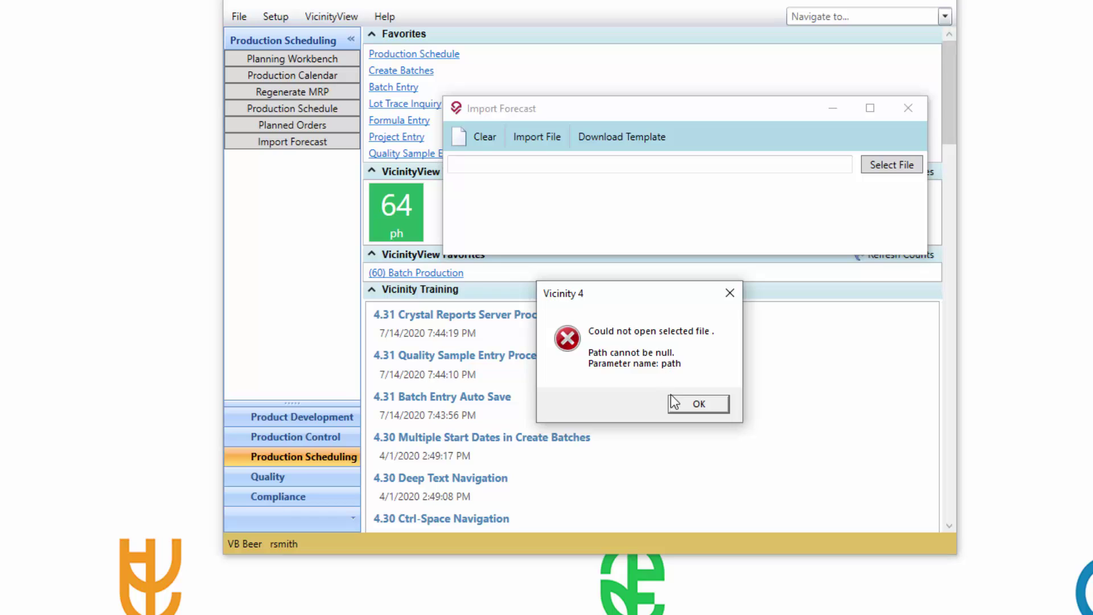
{"action": "left_click", "coordinate": [675, 401]}
Step: Import forecast1.xlsx from the Holdit folder over the current forecast, and clear and close the import window
{"action": "left_click", "coordinate": [869, 165]}
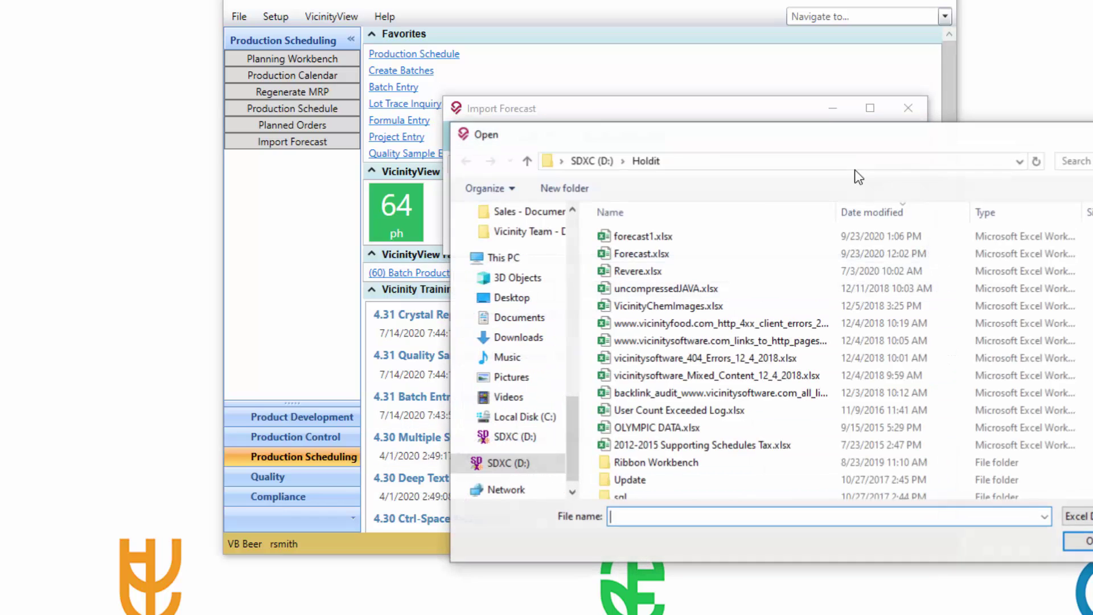
{"action": "left_click", "coordinate": [640, 238]}
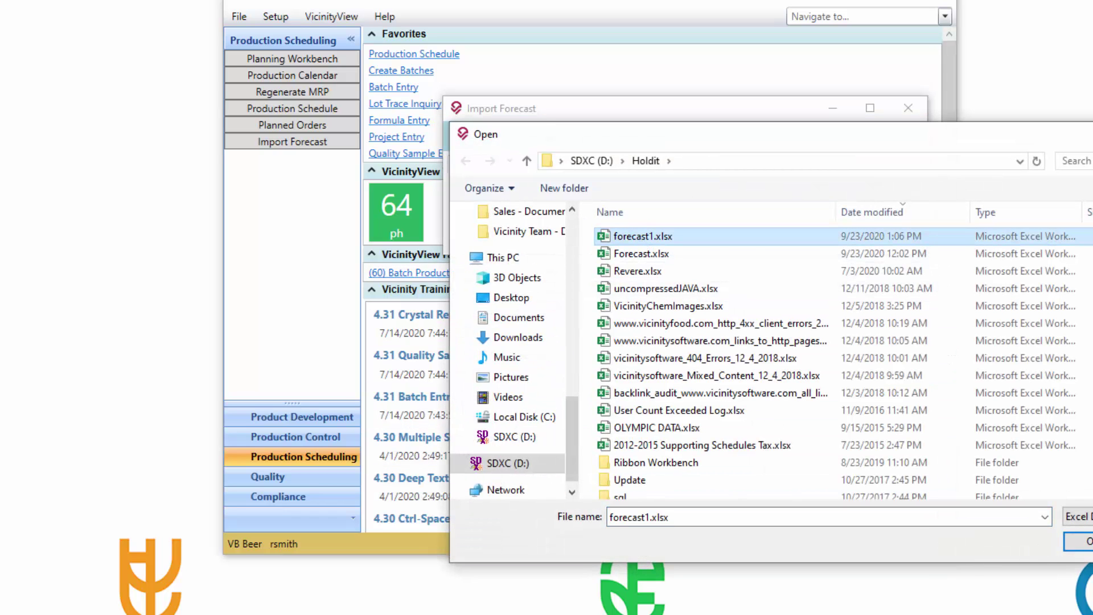
{"action": "double_click", "coordinate": [640, 236]}
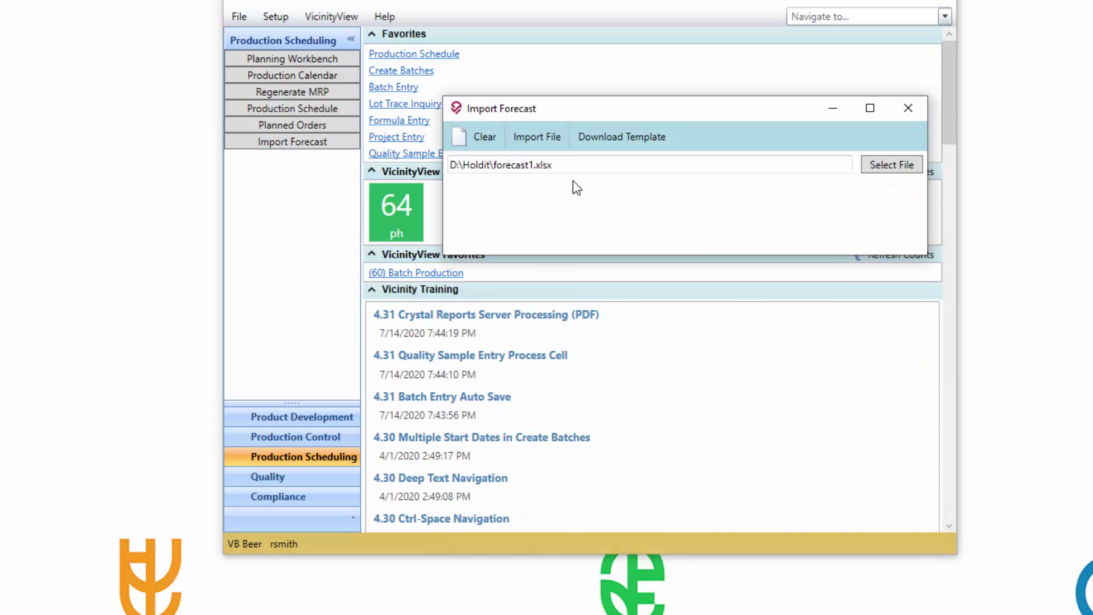
{"action": "left_click", "coordinate": [545, 139]}
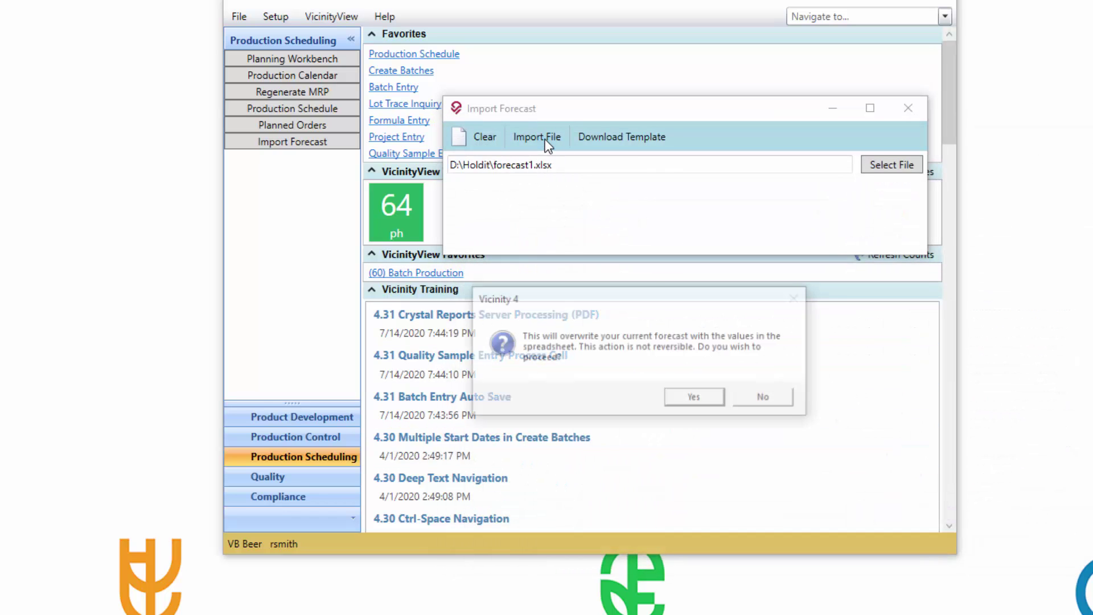
{"action": "left_click", "coordinate": [692, 398]}
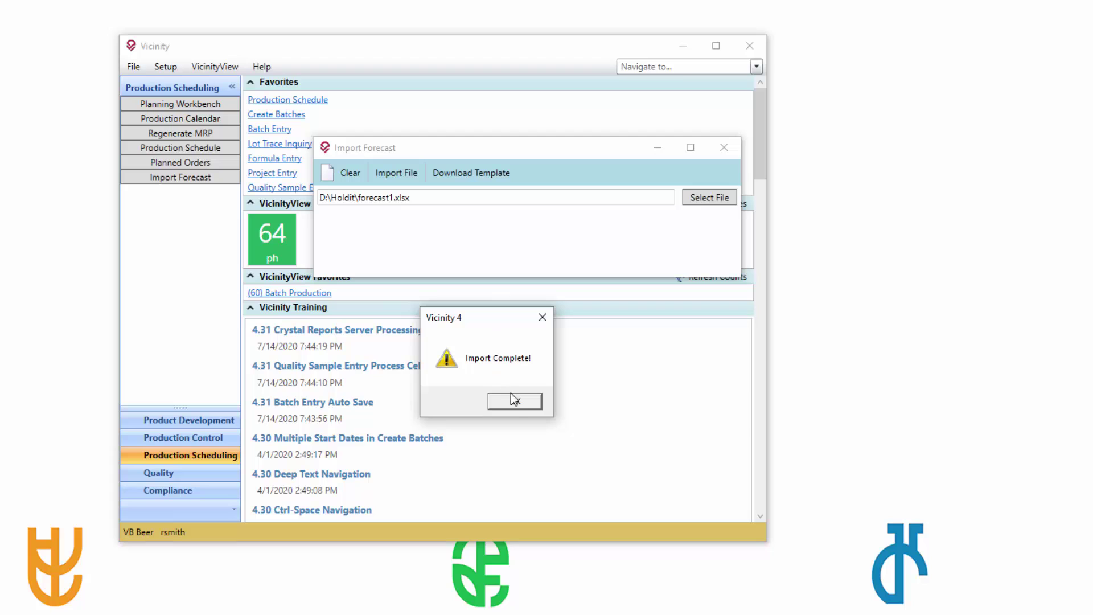
{"action": "left_click", "coordinate": [514, 398]}
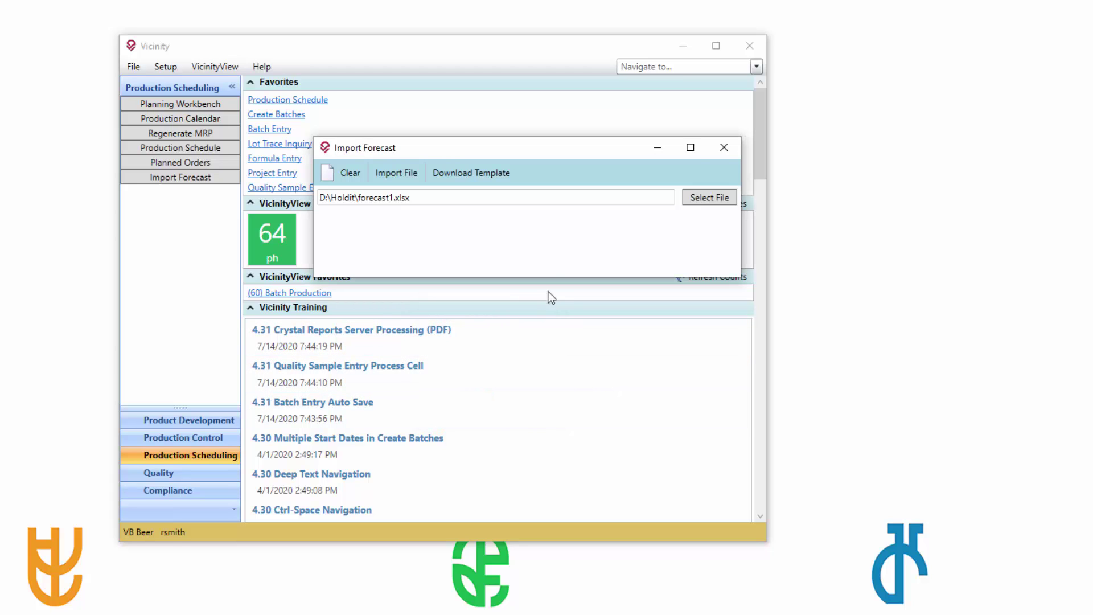
{"action": "left_click", "coordinate": [344, 172]}
{"action": "left_click", "coordinate": [723, 148]}
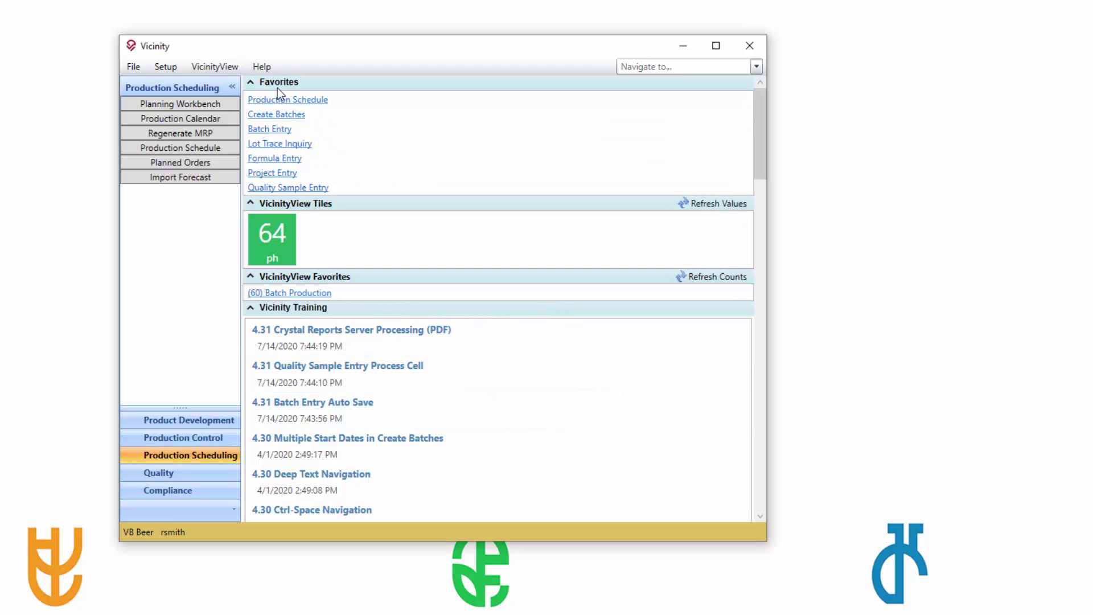
Step: Check the imported forecast quantities for the IPA 12oz bottle in VicinityView's Planning Forecasts, and close the view
{"action": "left_click", "coordinate": [213, 67]}
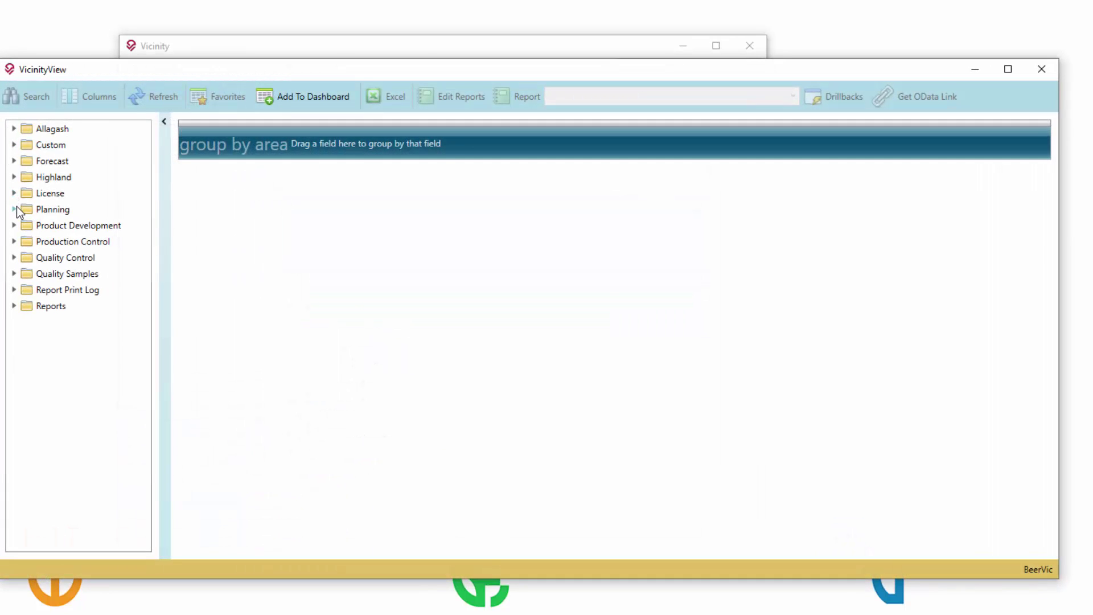
{"action": "left_click", "coordinate": [14, 210]}
{"action": "left_click", "coordinate": [68, 224]}
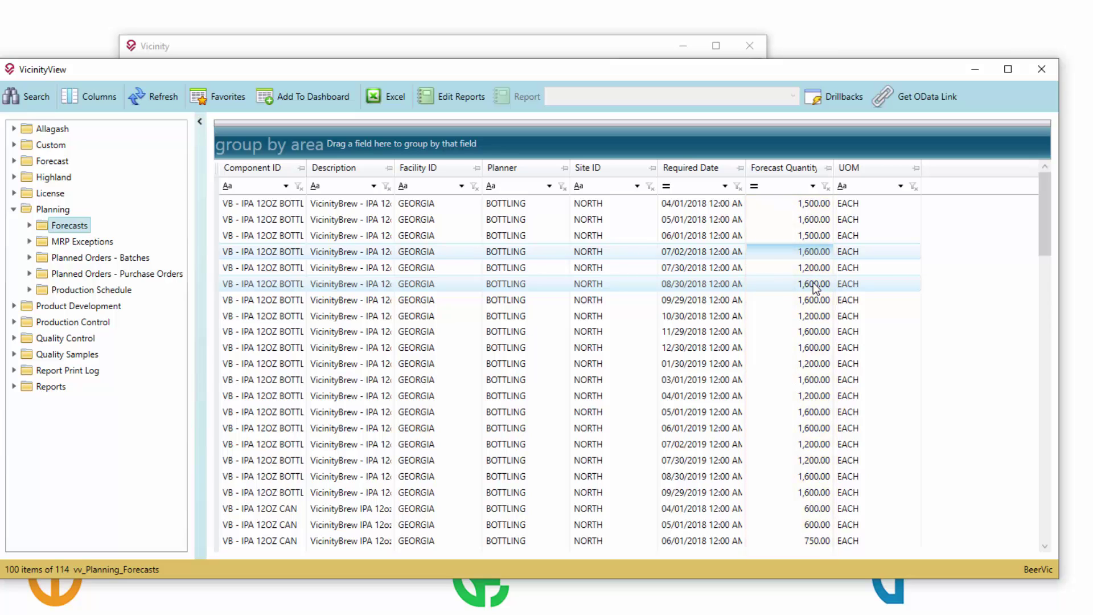
{"action": "left_click", "coordinate": [384, 220]}
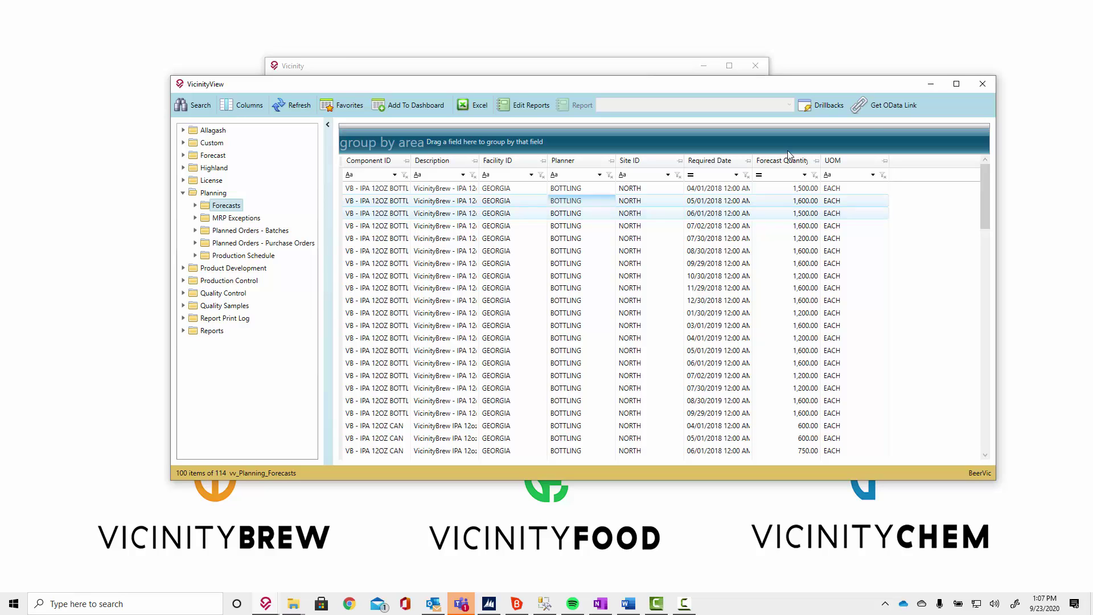
{"action": "left_click", "coordinate": [983, 84]}
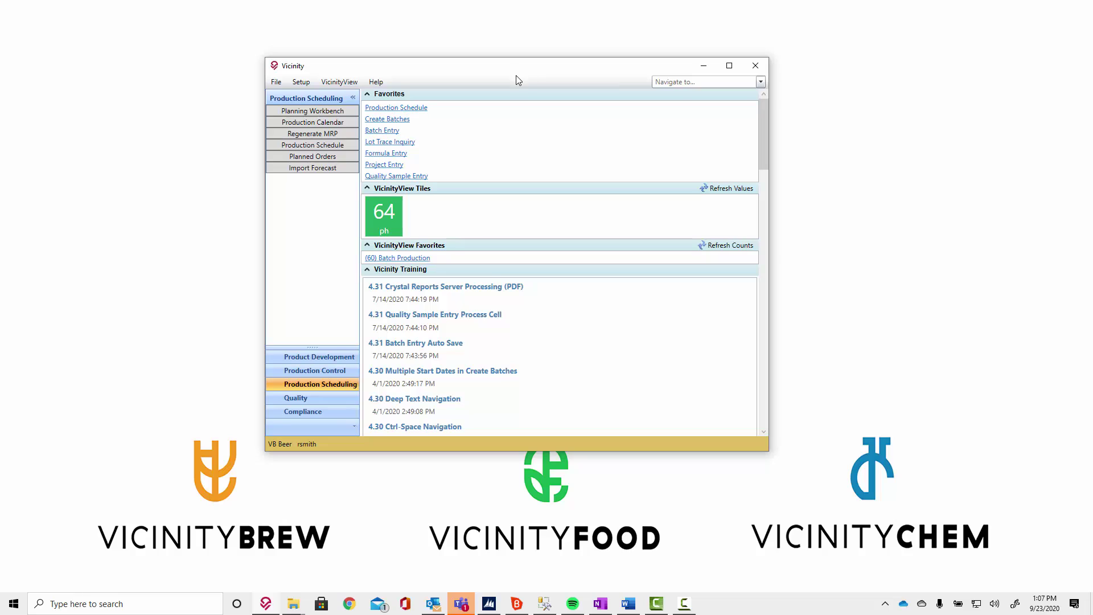